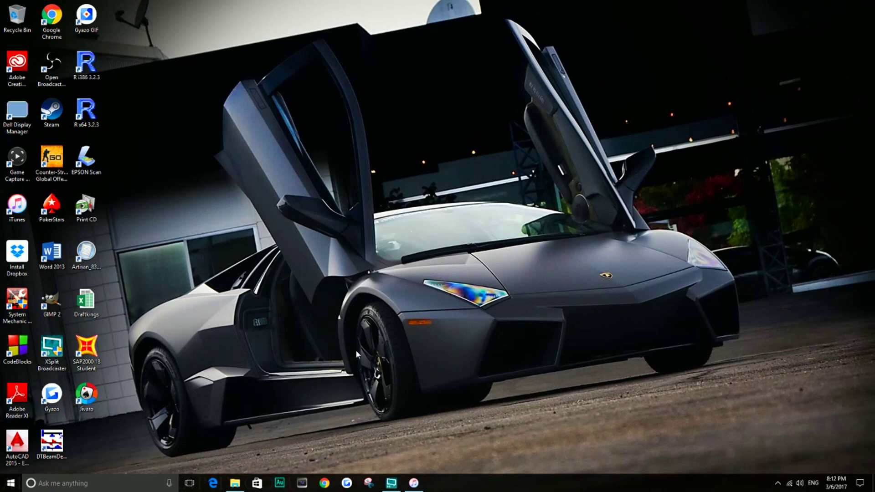
# Step: Launch iTunes, confirm 12.5.5 is the current version, and decline the iPhone software update
pyautogui.click(21, 222)
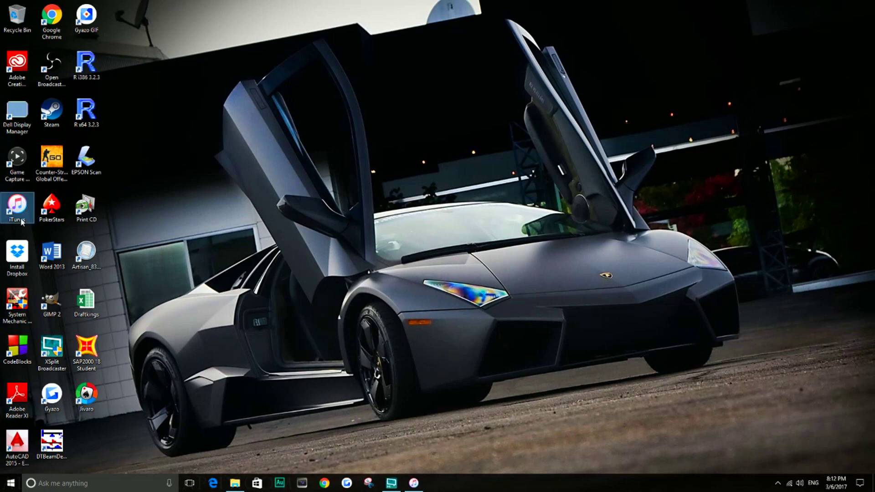
pyautogui.doubleClick(21, 222)
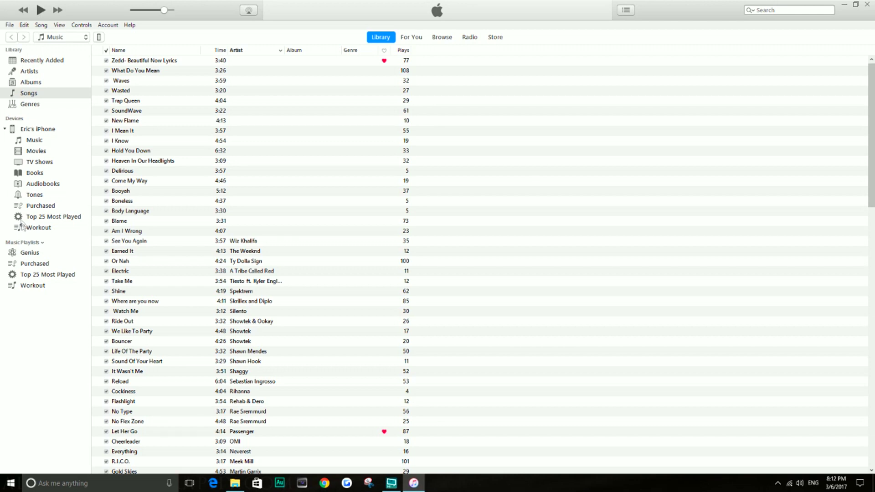
pyautogui.click(130, 25)
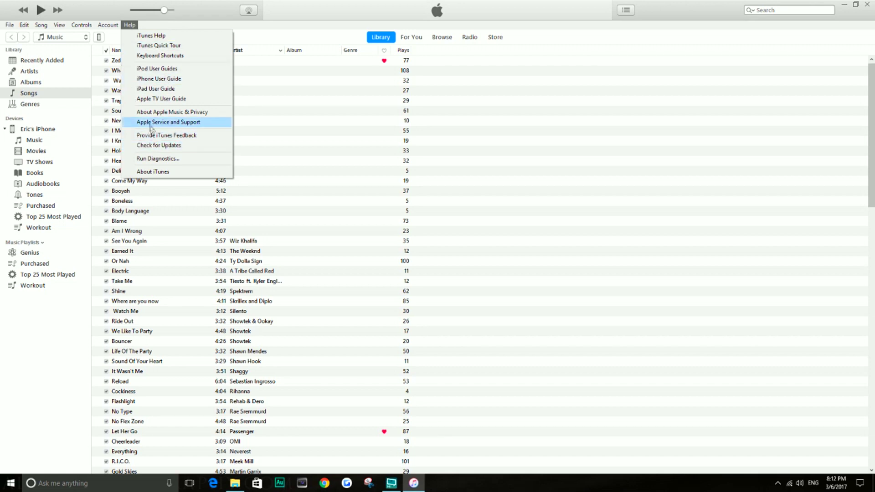
pyautogui.click(158, 145)
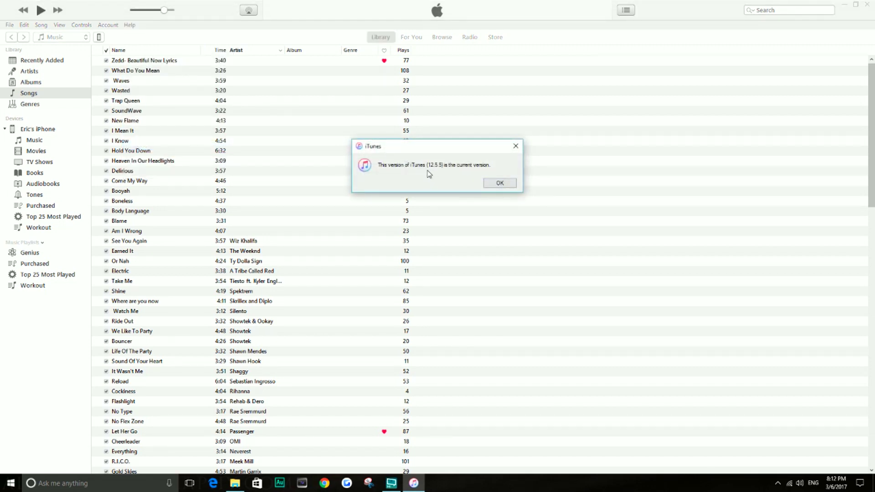
pyautogui.click(500, 183)
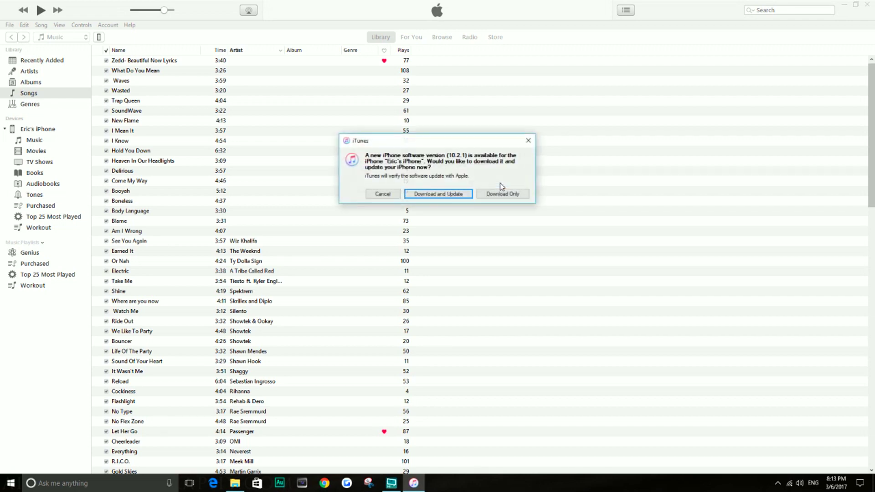
pyautogui.click(388, 195)
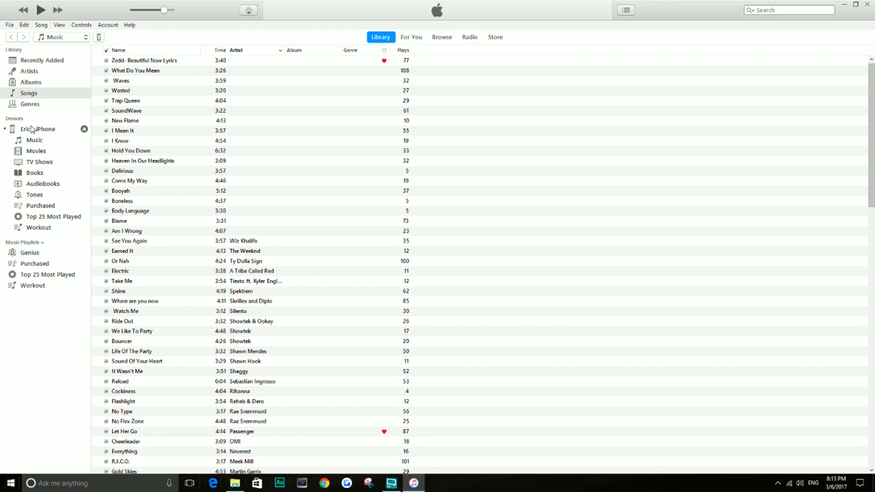
pyautogui.click(844, 8)
# Step: Show This PC in File Explorer and open Computer Management from its context menu
pyautogui.click(235, 484)
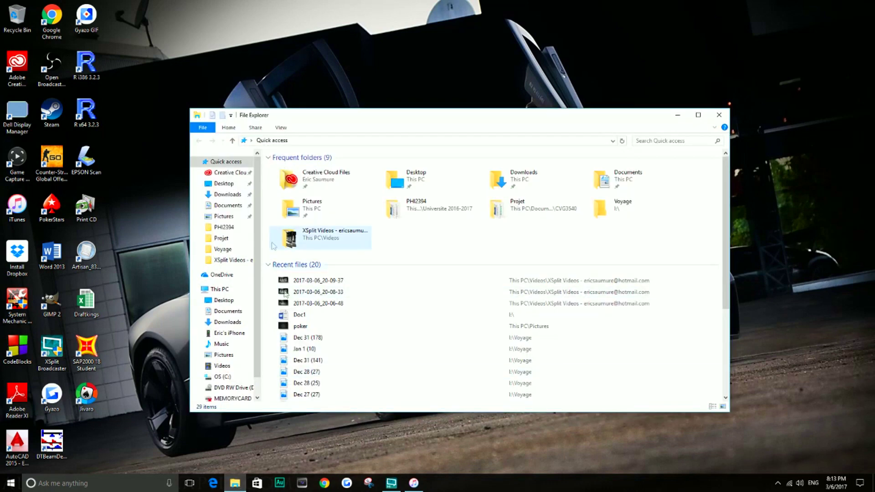
pyautogui.click(220, 290)
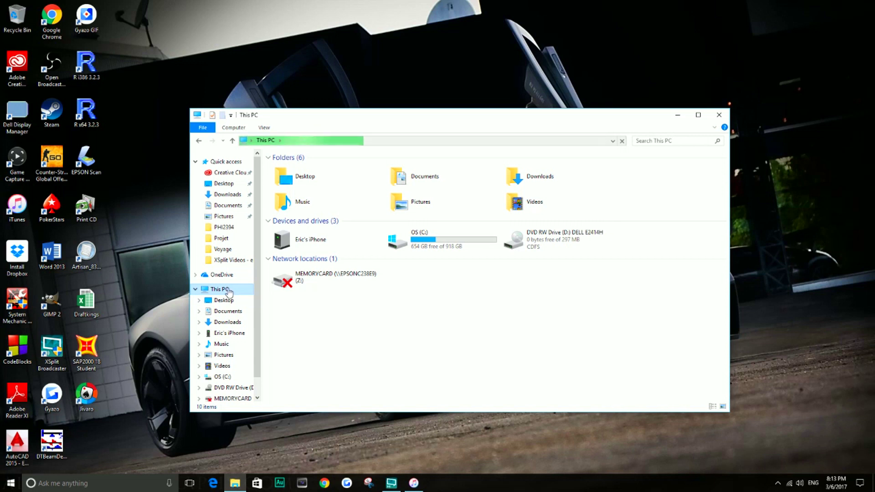
pyautogui.rightClick(229, 292)
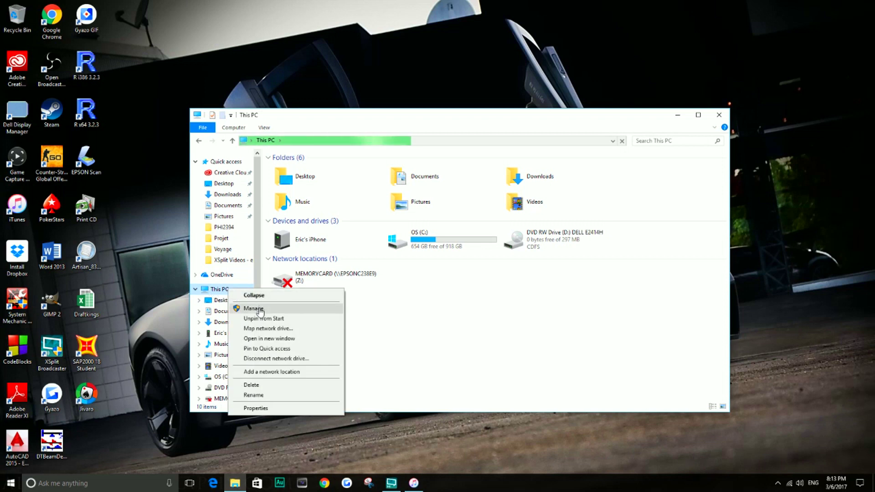
pyautogui.click(306, 309)
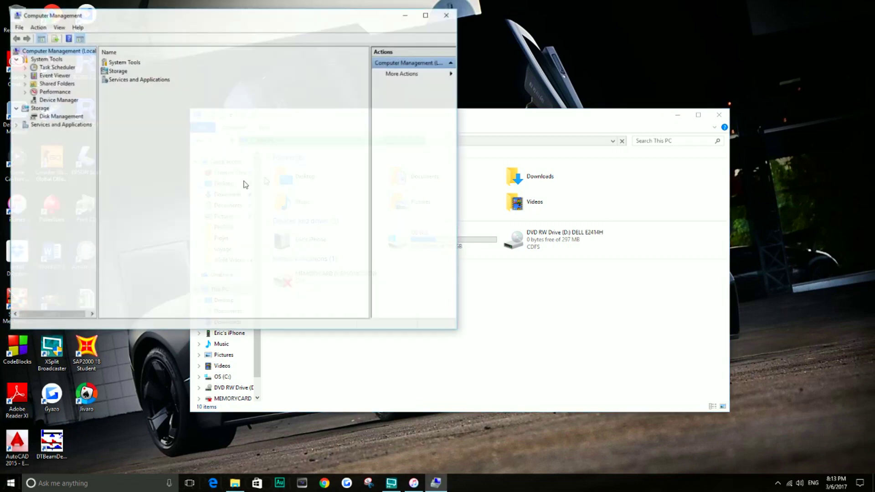
# Step: In Device Manager, expand Portable Devices and start updating the Apple iPhone's driver
pyautogui.moveTo(263, 19); pyautogui.dragTo(413, 97)
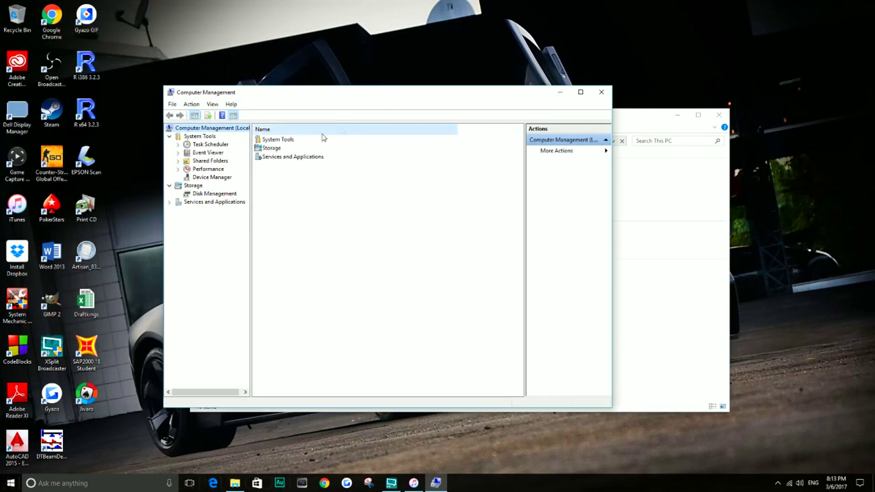
pyautogui.click(209, 179)
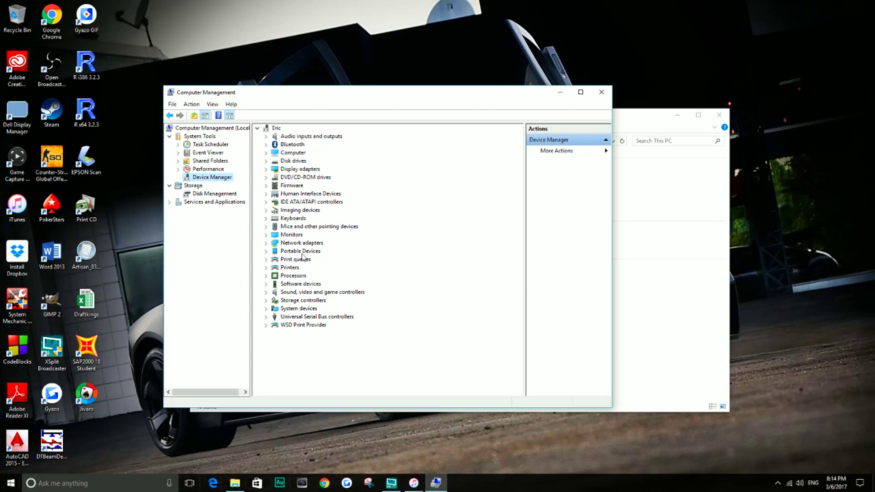
pyautogui.click(266, 251)
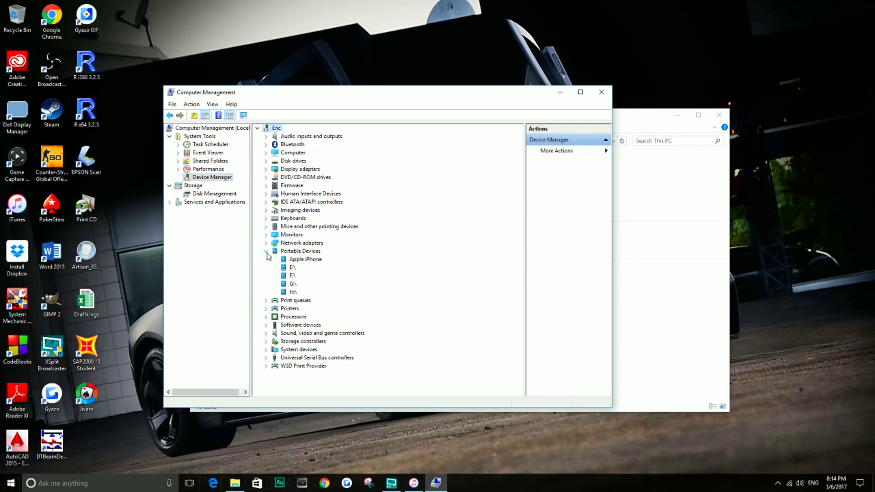
pyautogui.rightClick(302, 261)
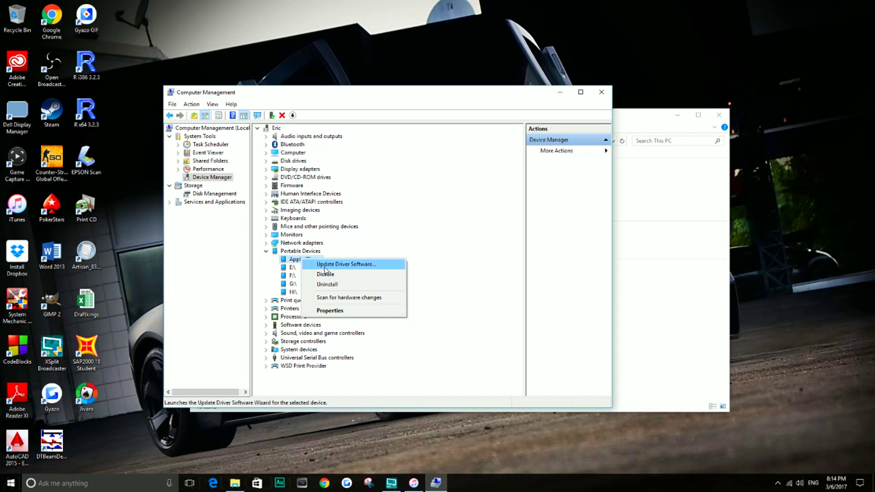
pyautogui.click(326, 265)
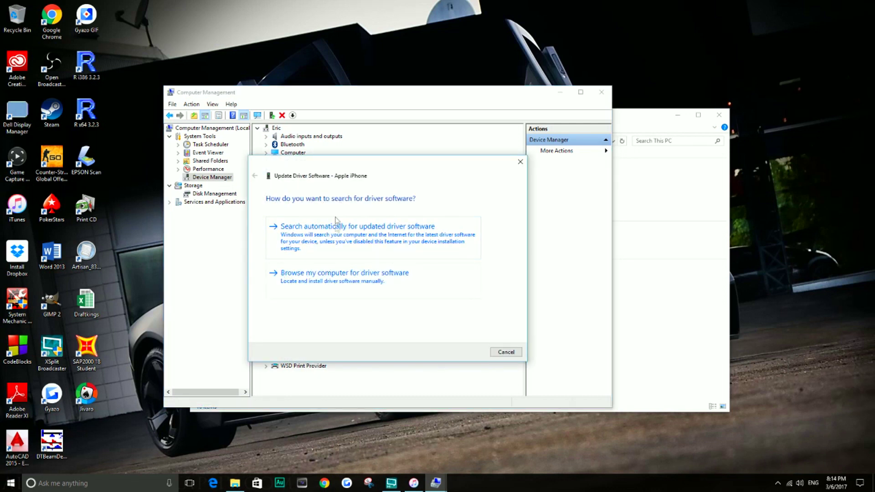
# Step: Choose a driver manually from the compatible list and reach the Install From Disk dialog
pyautogui.click(372, 282)
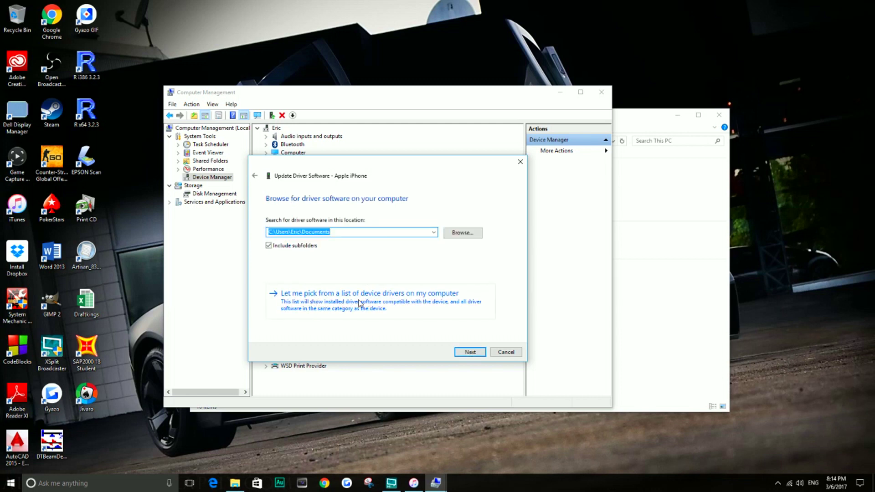
pyautogui.click(385, 298)
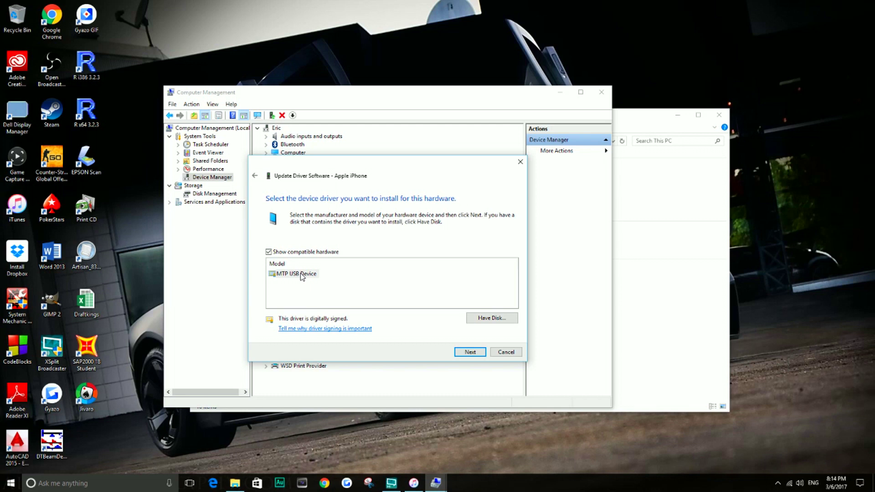
pyautogui.click(473, 319)
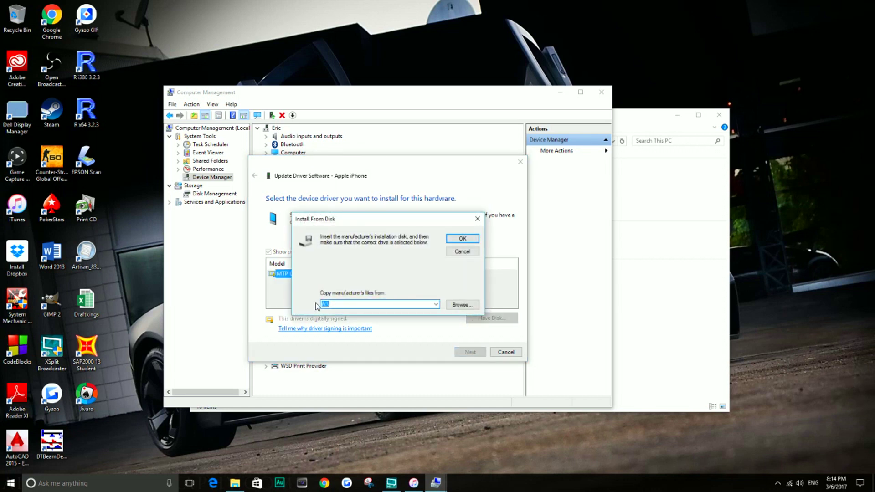
# Step: Browse to C:\Program Files\Common Files\Apple\Mobile Device Support\Drivers, select usbaapl64, then cancel the picker
pyautogui.click(464, 307)
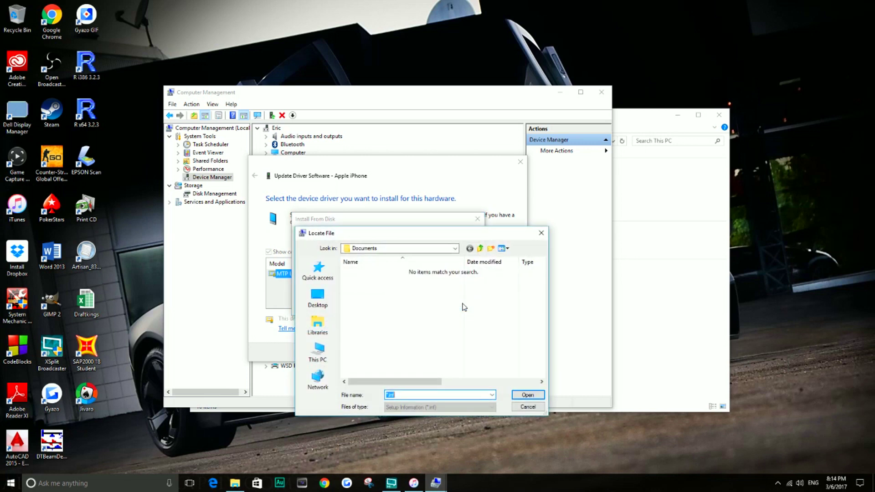
pyautogui.click(455, 248)
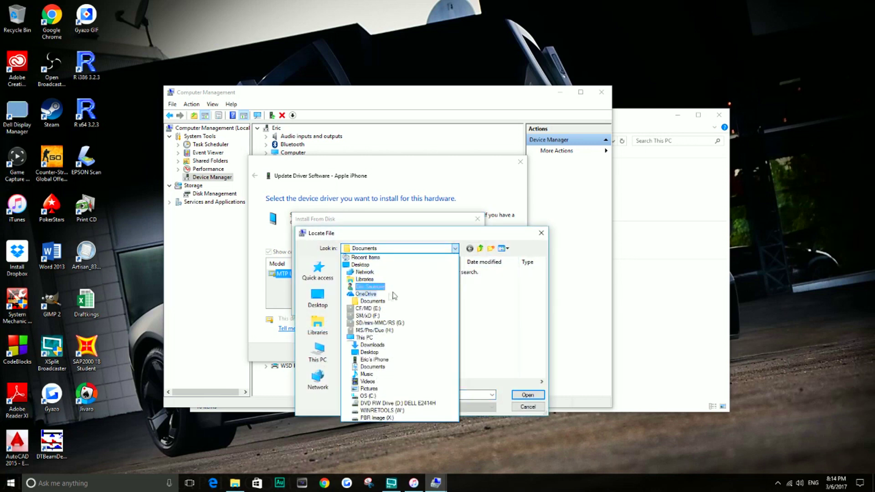
pyautogui.click(365, 338)
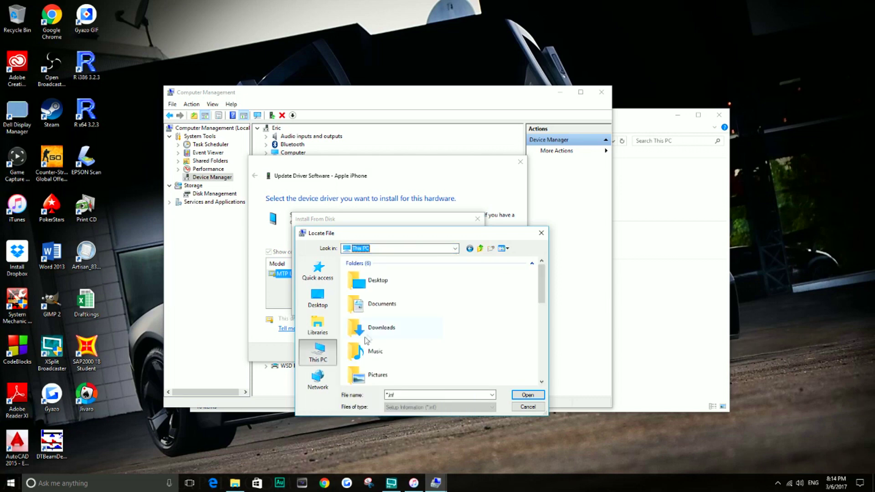
pyautogui.moveTo(542, 292); pyautogui.dragTo(543, 332)
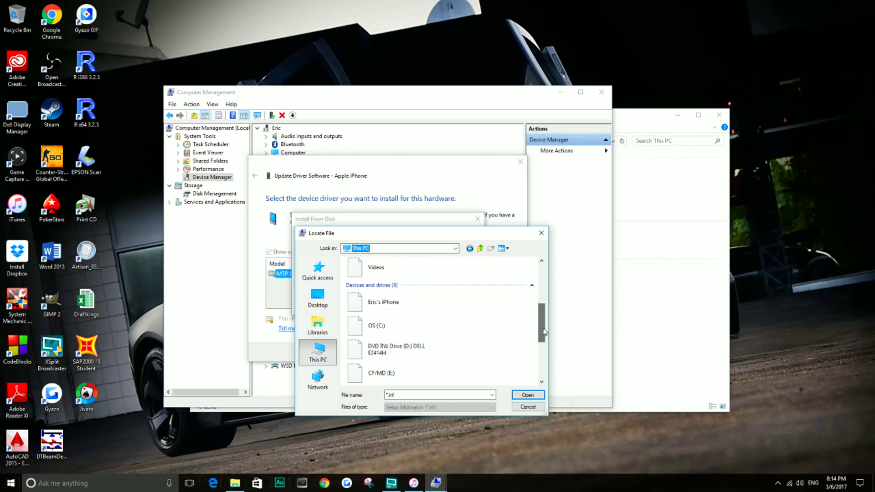
pyautogui.doubleClick(379, 328)
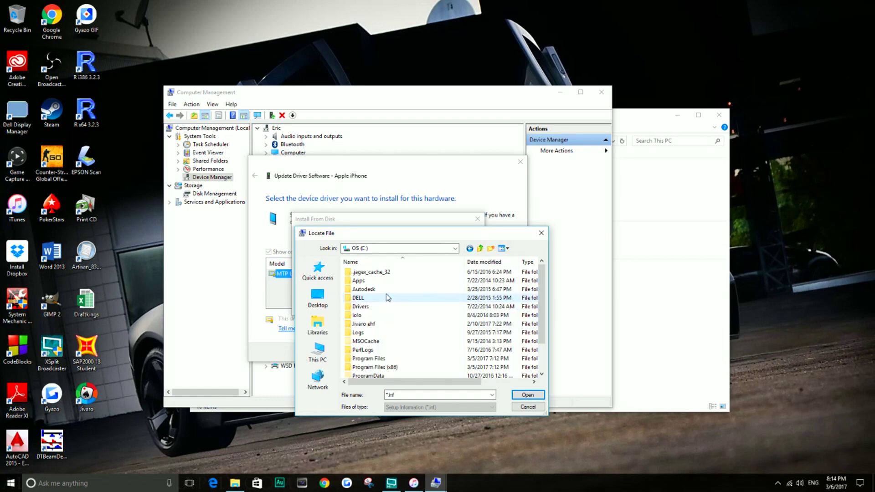
pyautogui.doubleClick(374, 358)
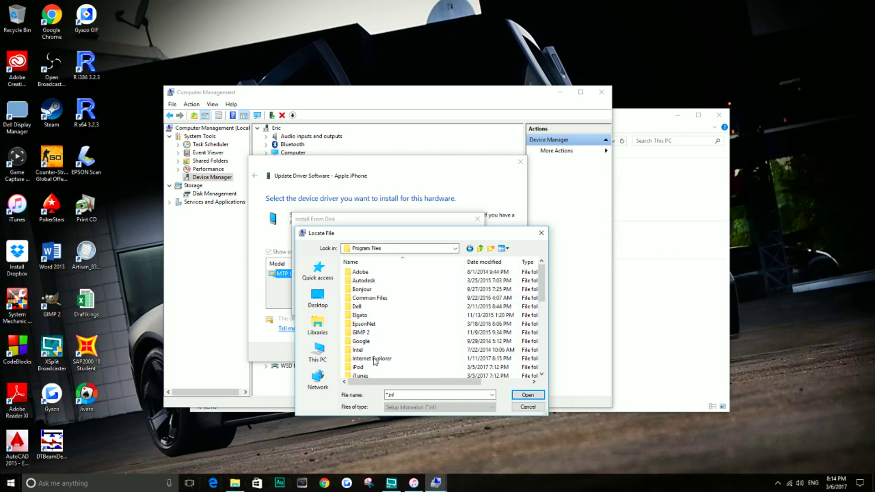
pyautogui.doubleClick(377, 301)
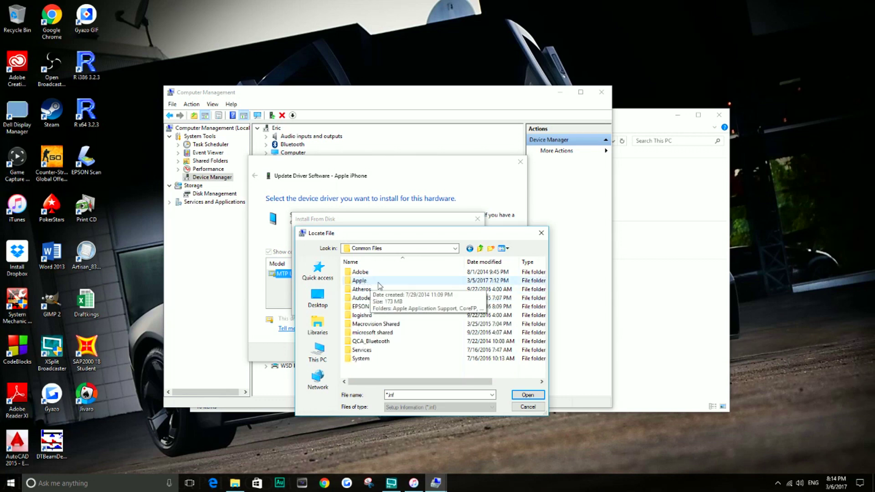
pyautogui.doubleClick(359, 281)
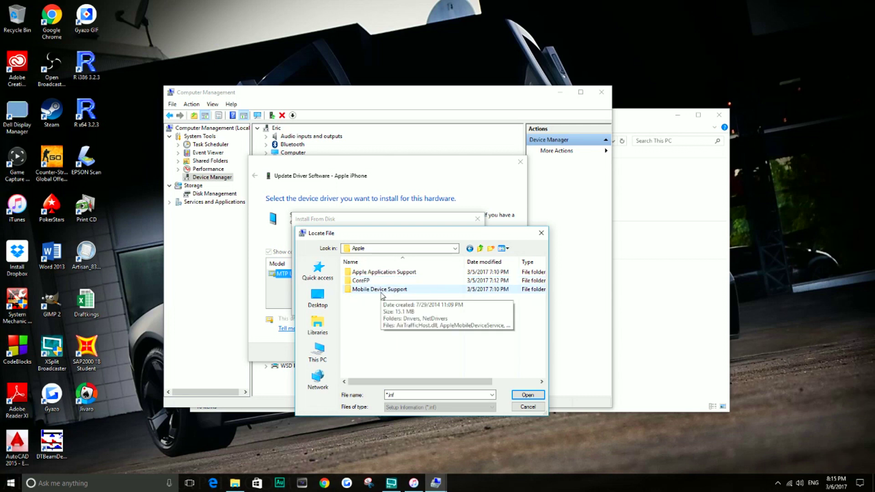
pyautogui.doubleClick(382, 291)
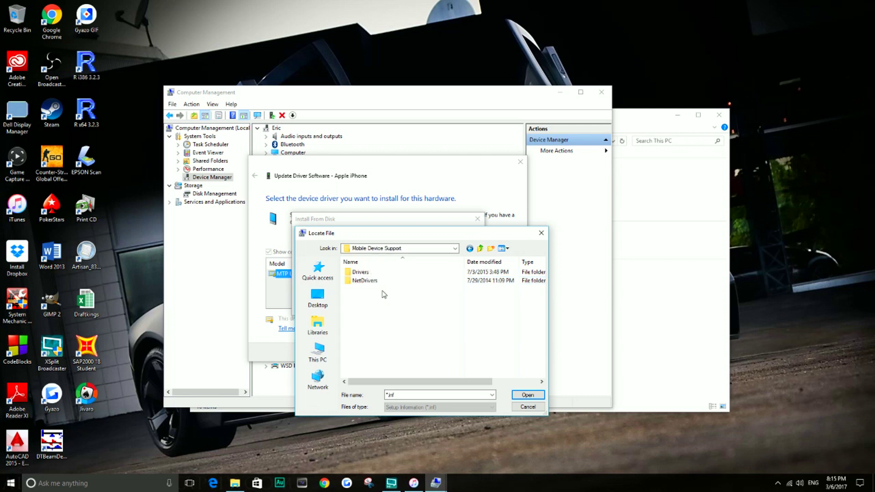
pyautogui.doubleClick(360, 273)
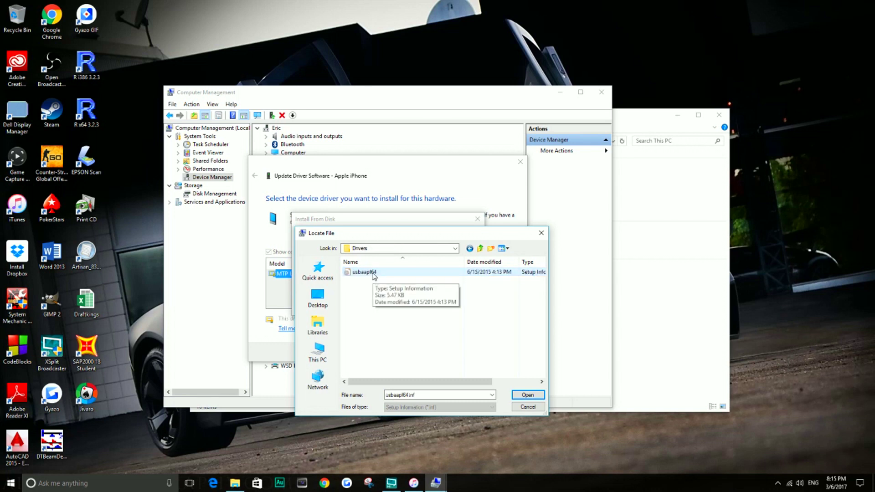
pyautogui.click(374, 276)
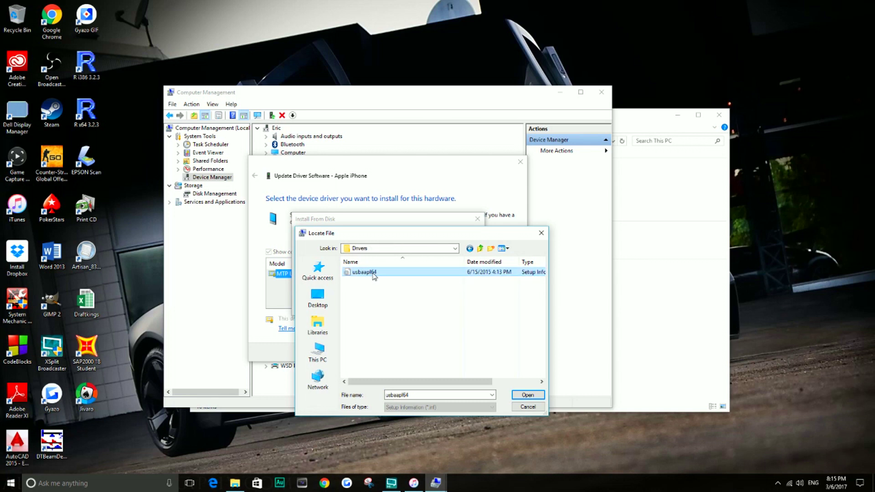
pyautogui.click(530, 408)
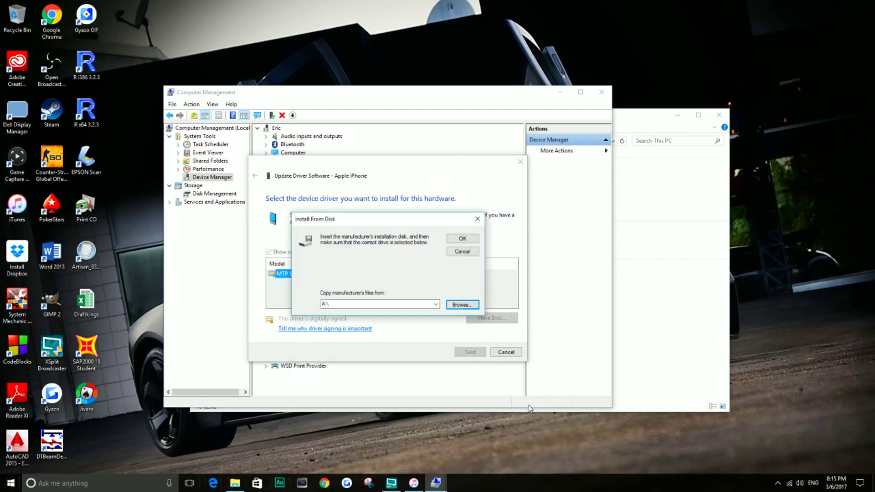
# Step: Close Install From Disk, the driver wizard, Computer Management and File Explorer, then return to iTunes
pyautogui.click(477, 219)
pyautogui.click(522, 163)
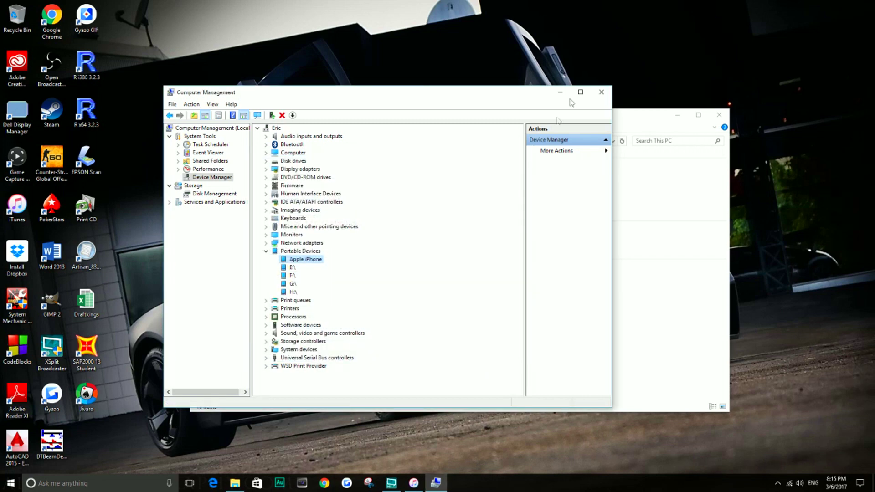
pyautogui.click(602, 93)
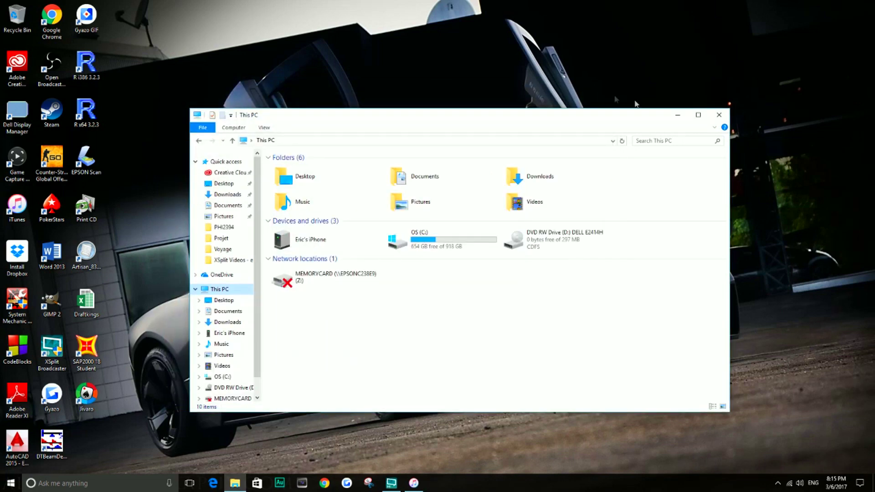
pyautogui.click(710, 116)
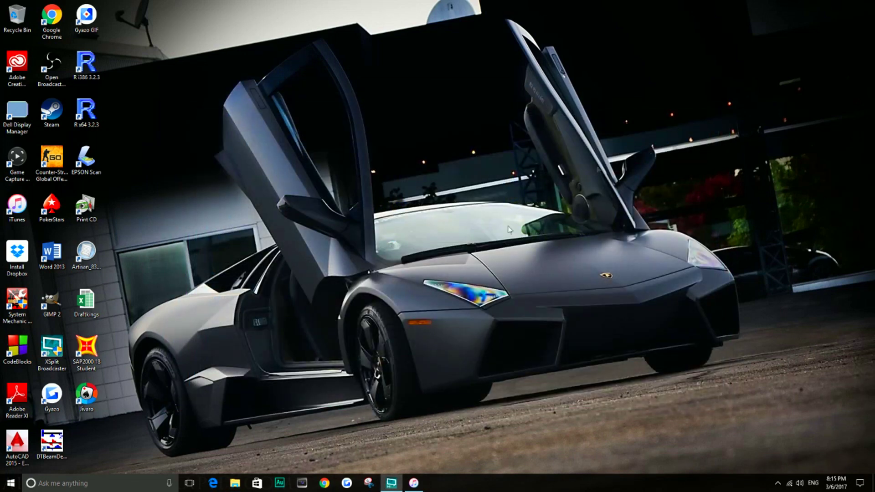
pyautogui.click(414, 483)
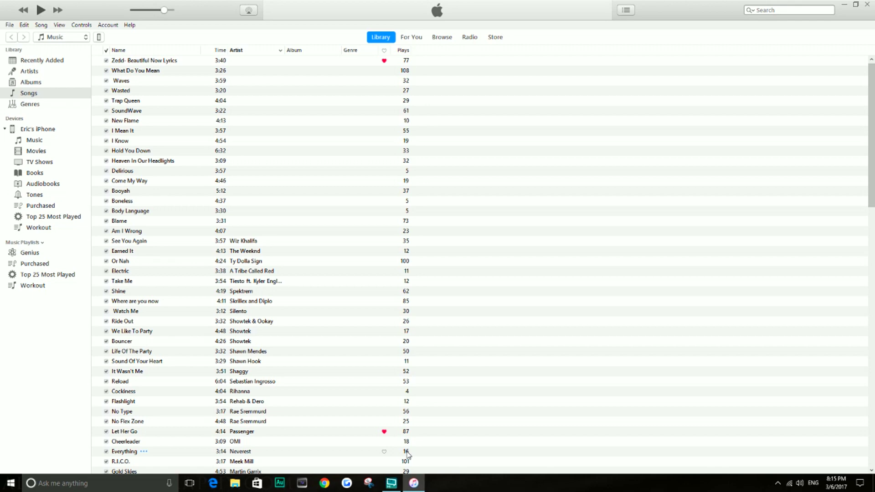
# Step: View Recently Added, then the iPhone's Music under Devices, and minimize iTunes to the desktop
pyautogui.click(46, 132)
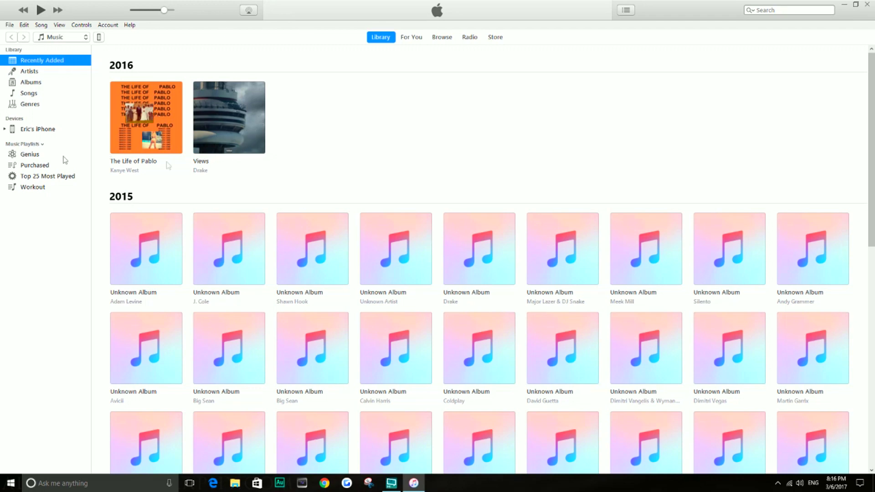
pyautogui.click(18, 131)
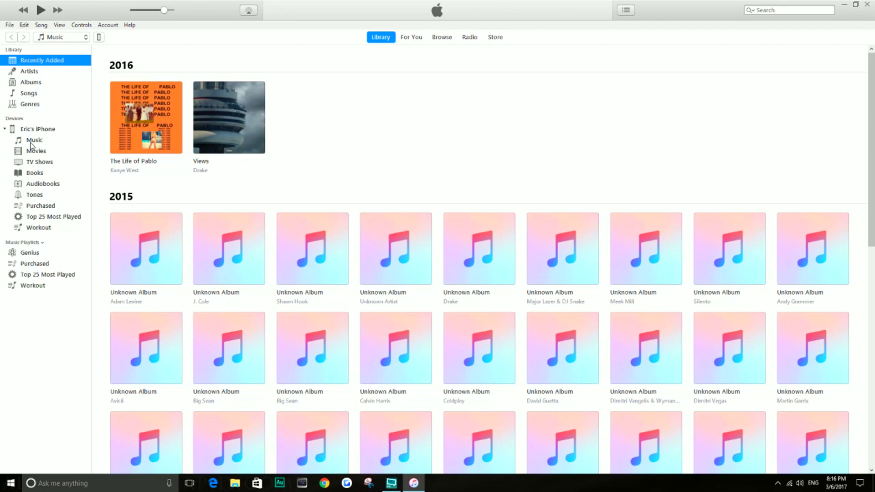
pyautogui.click(31, 141)
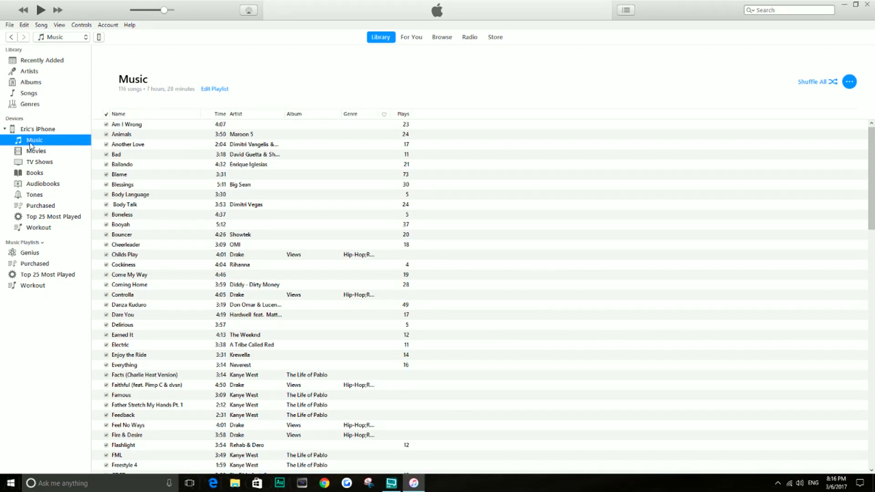
pyautogui.moveTo(16, 135)
pyautogui.click(847, 5)
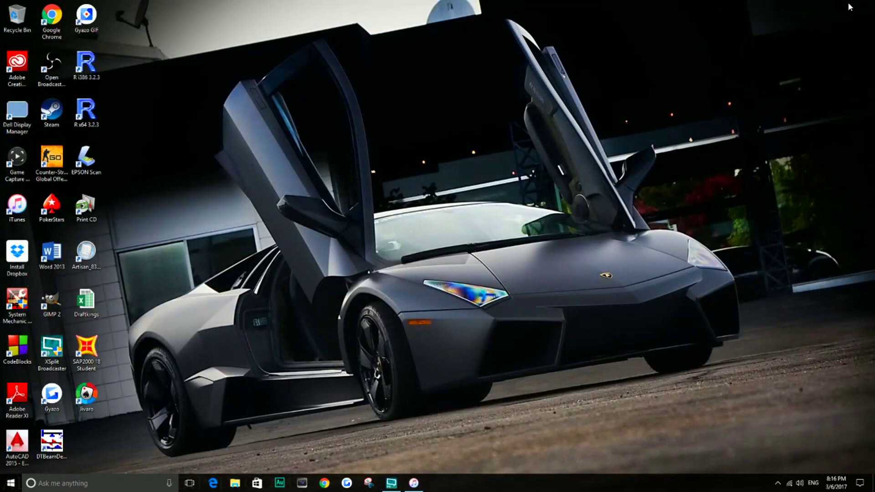